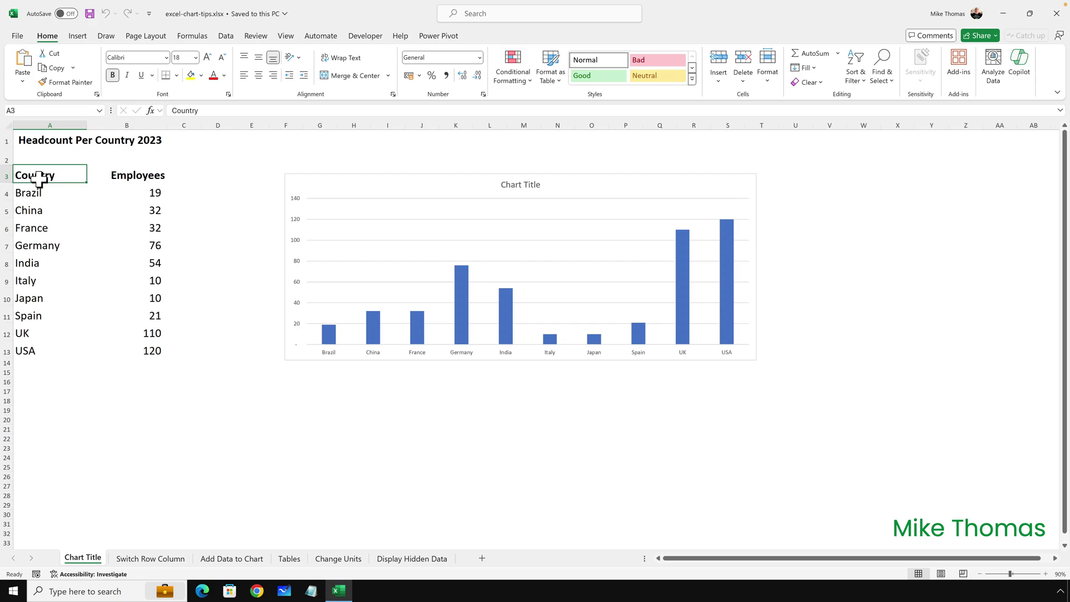
- Link the column chart's title to the heading in cell A1 of the Chart Title sheet
click(531, 186)
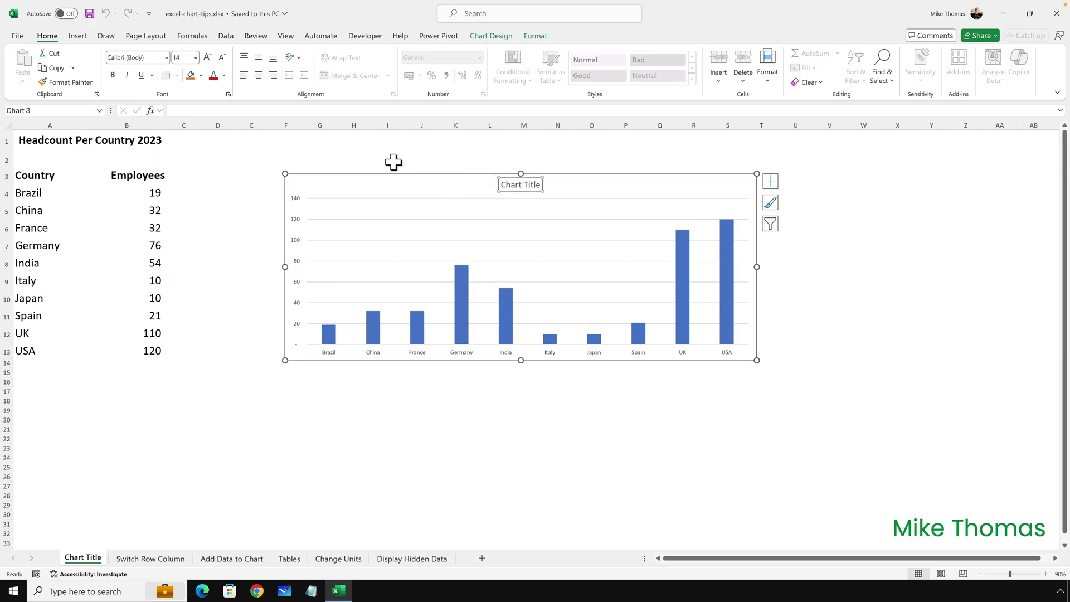
click(280, 110)
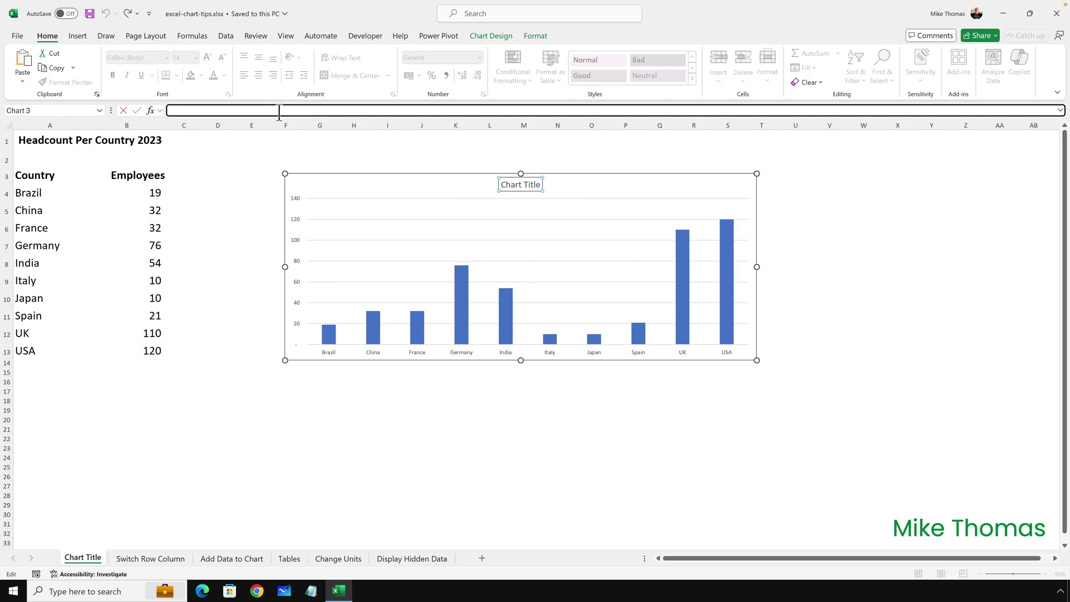
text(=)
click(57, 140)
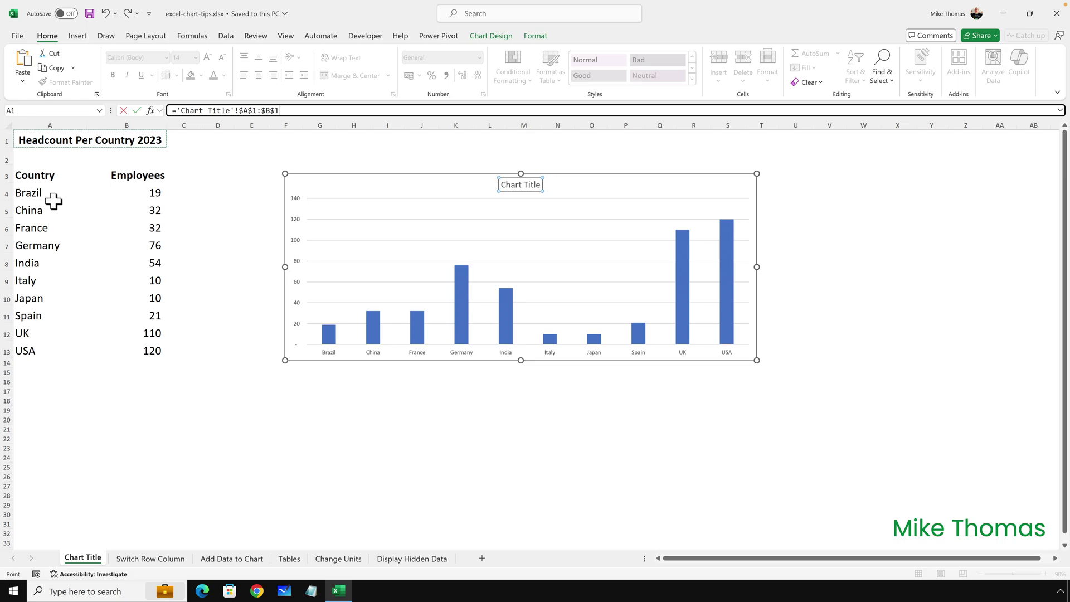
key(Return)
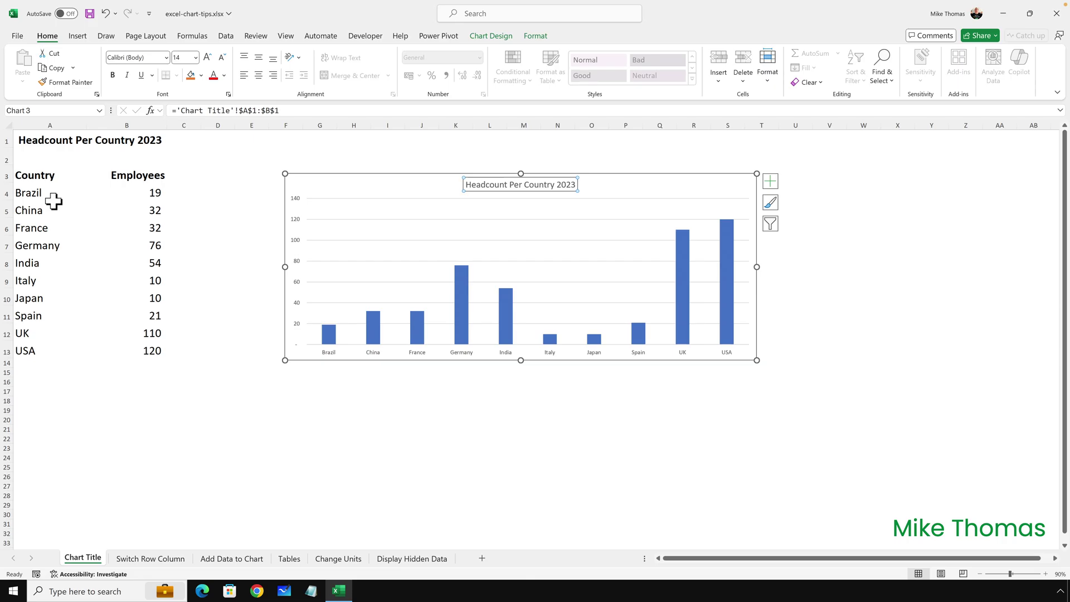
- Change the year in the cell A1 heading so it reads "Headcount Per Country 2024"
click(48, 142)
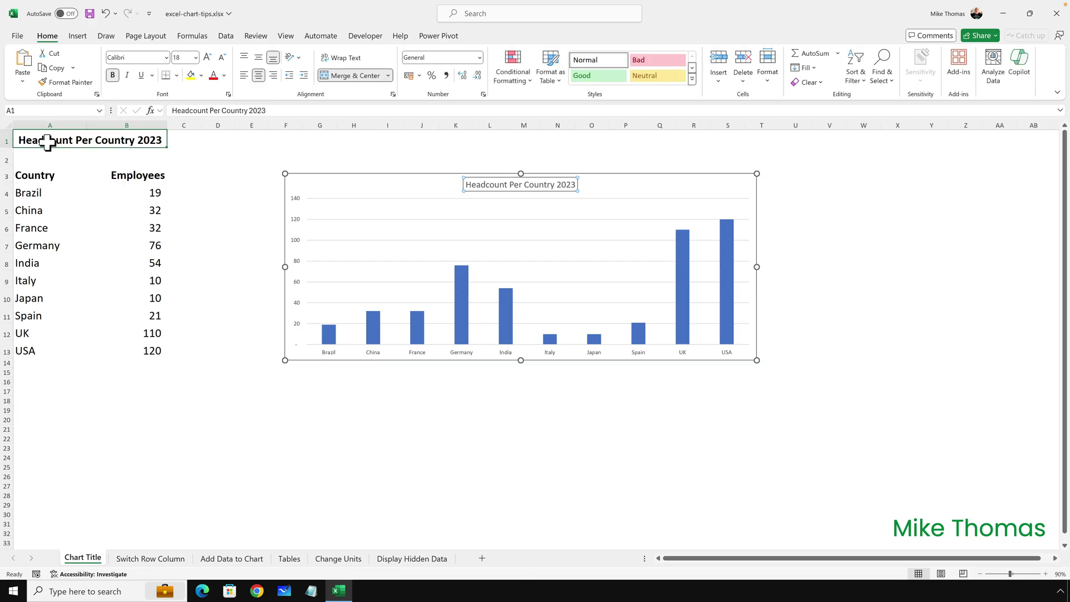
click(276, 110)
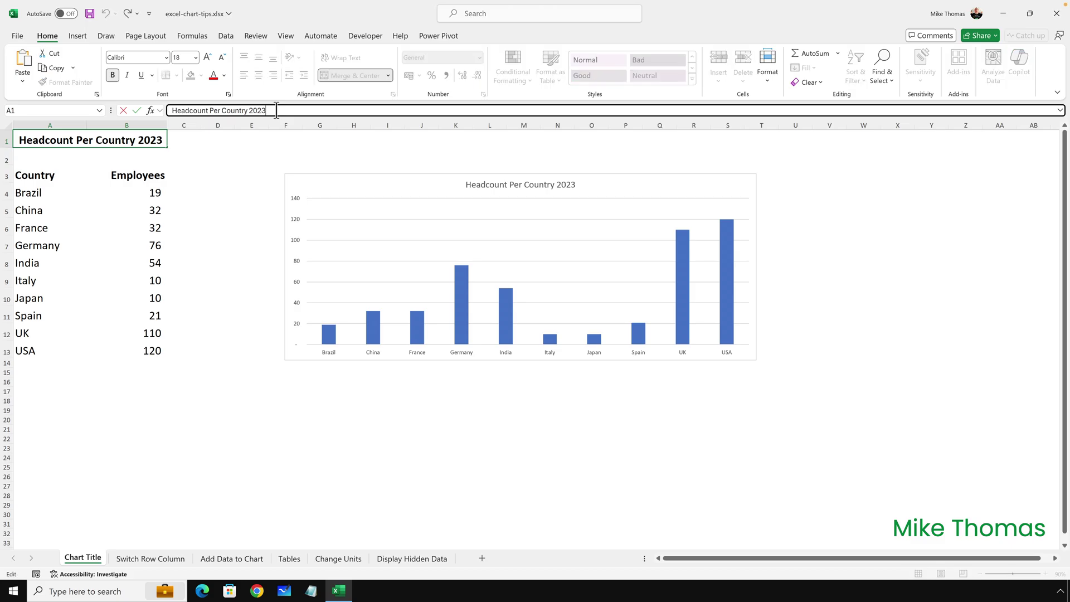
key(BackSpace)
text(4)
key(ctrl+Return)
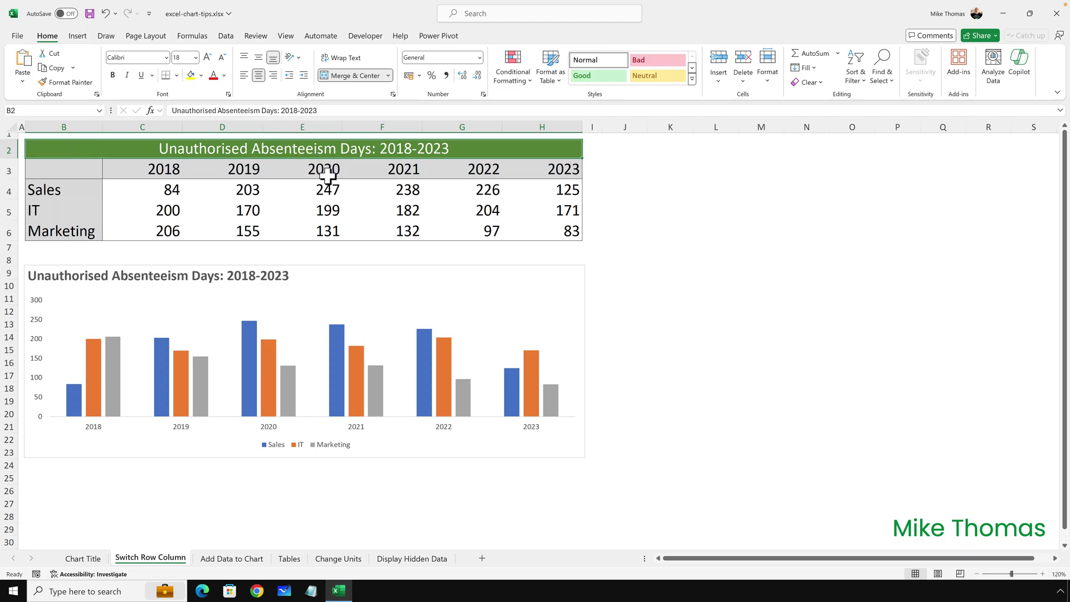
- Switch the rows and columns of the Unauthorised Absenteeism Days chart
click(351, 268)
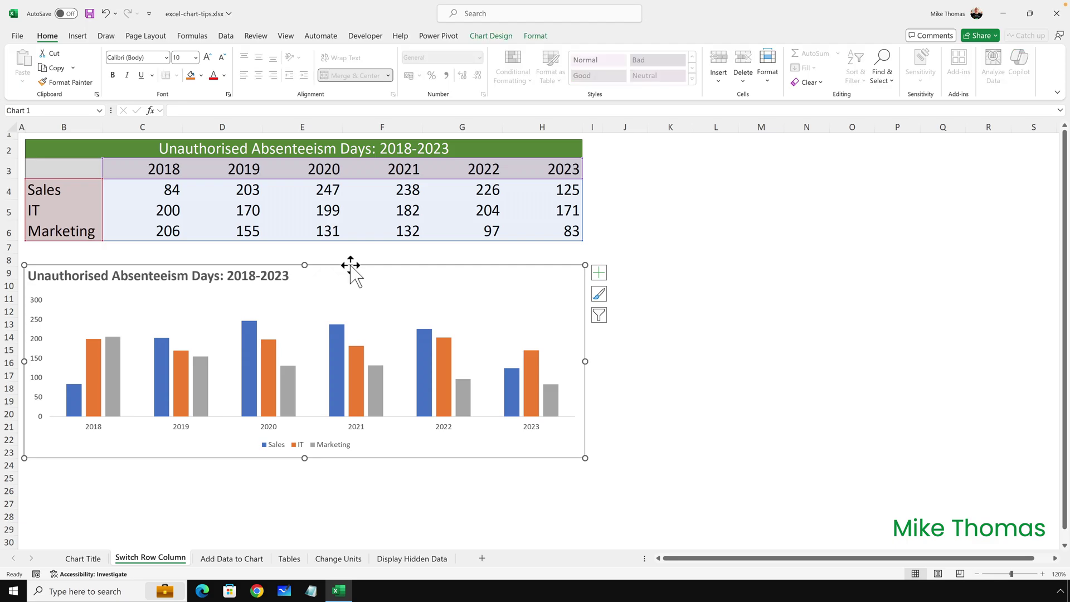
click(490, 34)
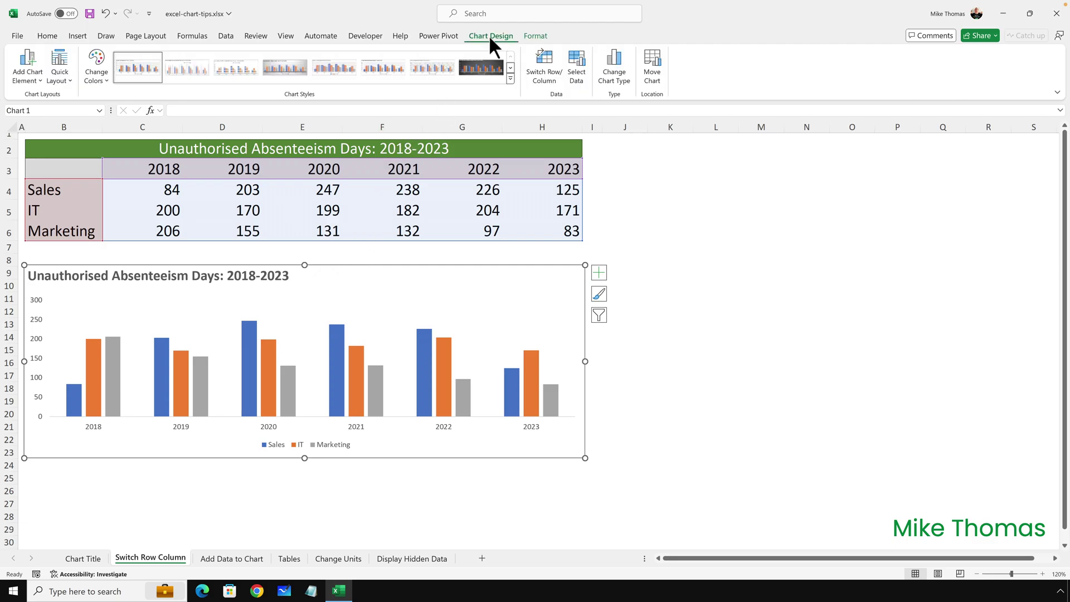
click(541, 62)
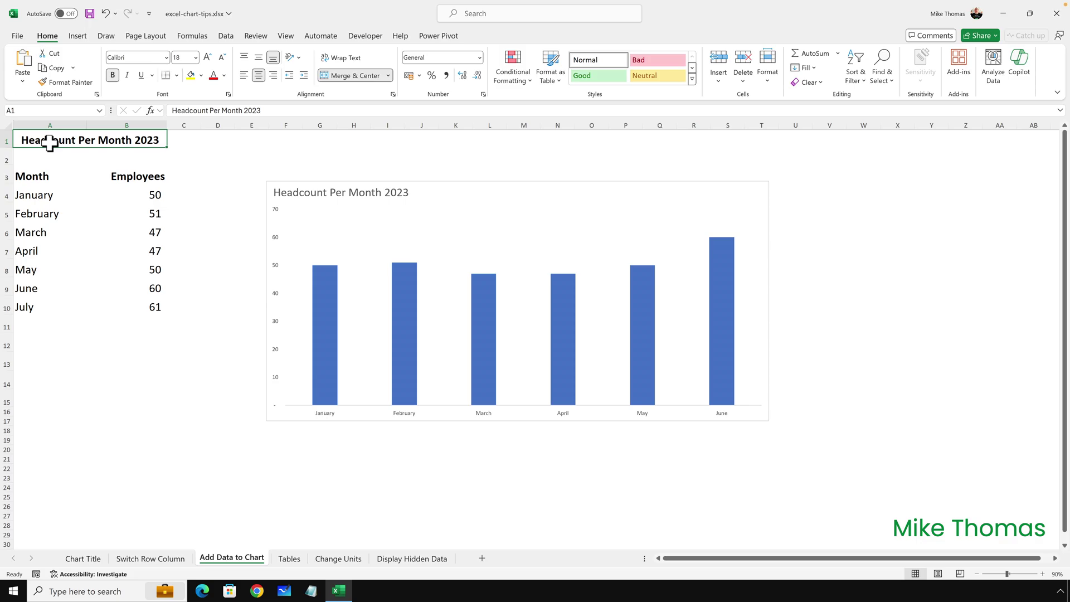
- Extend the Headcount Per Month chart's data range to $A$4:$B$10 so it includes July
click(299, 187)
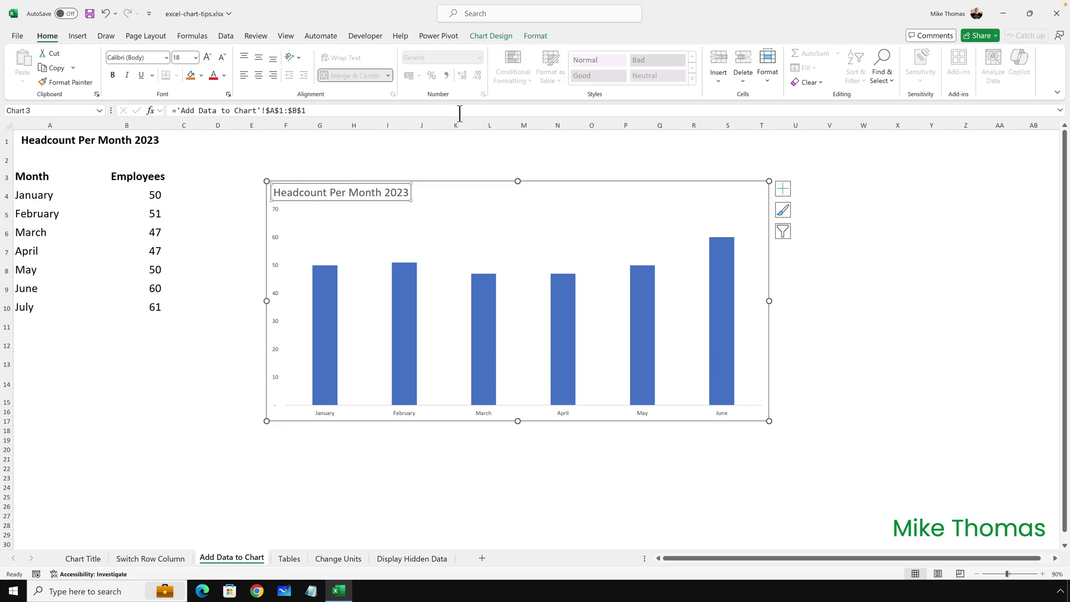
click(500, 37)
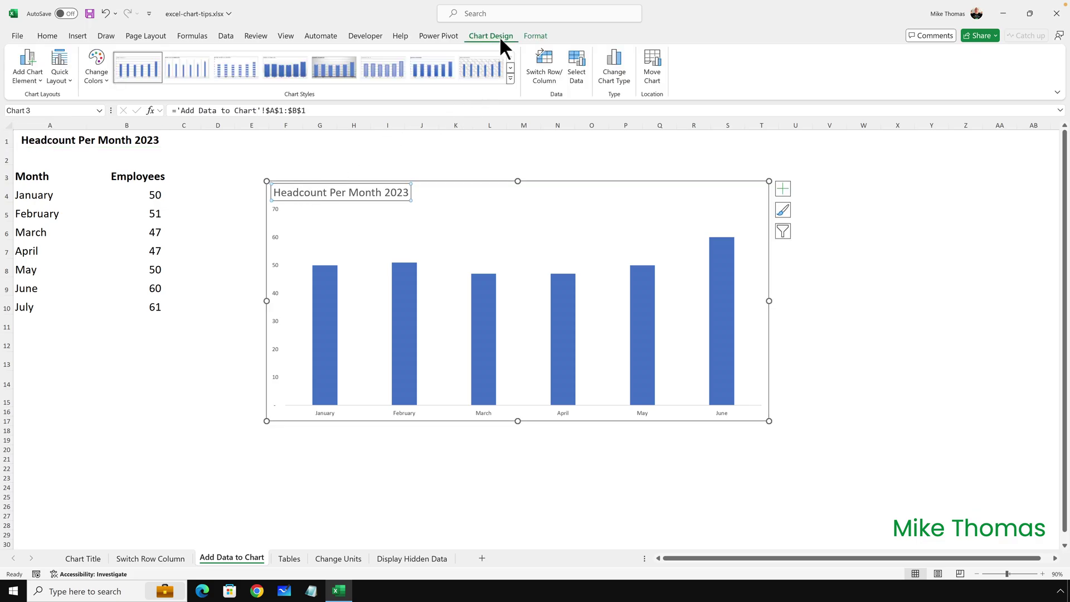
click(574, 70)
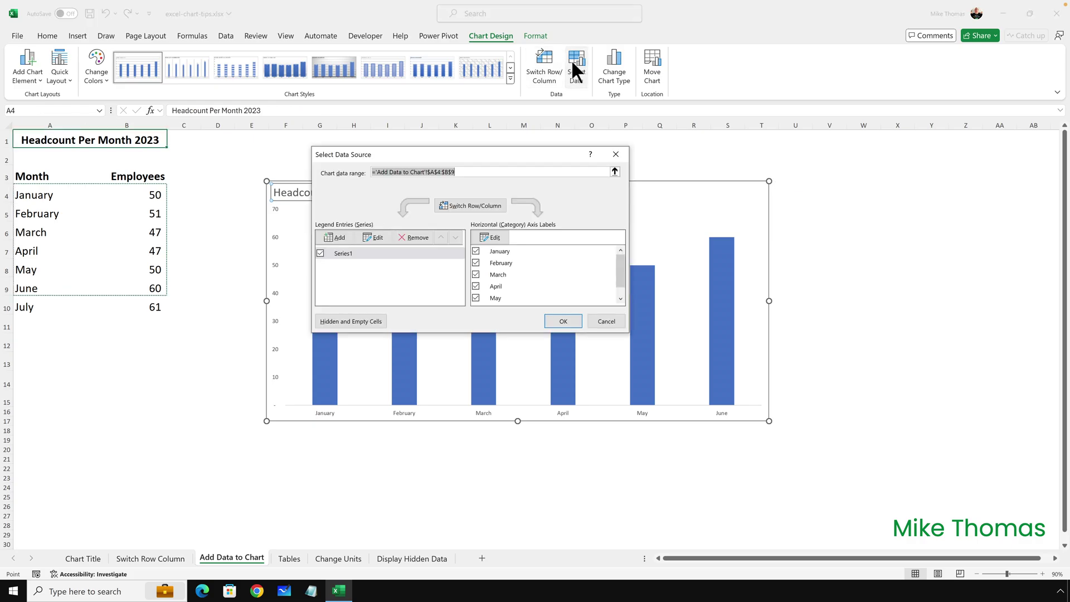
click(462, 172)
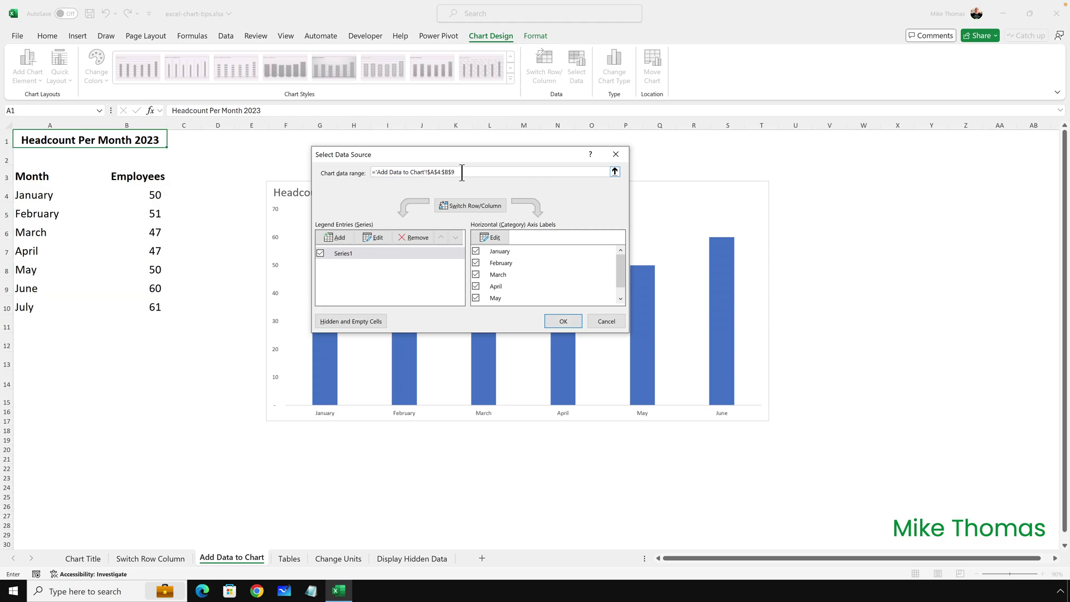
key(BackSpace)
text(10)
click(574, 323)
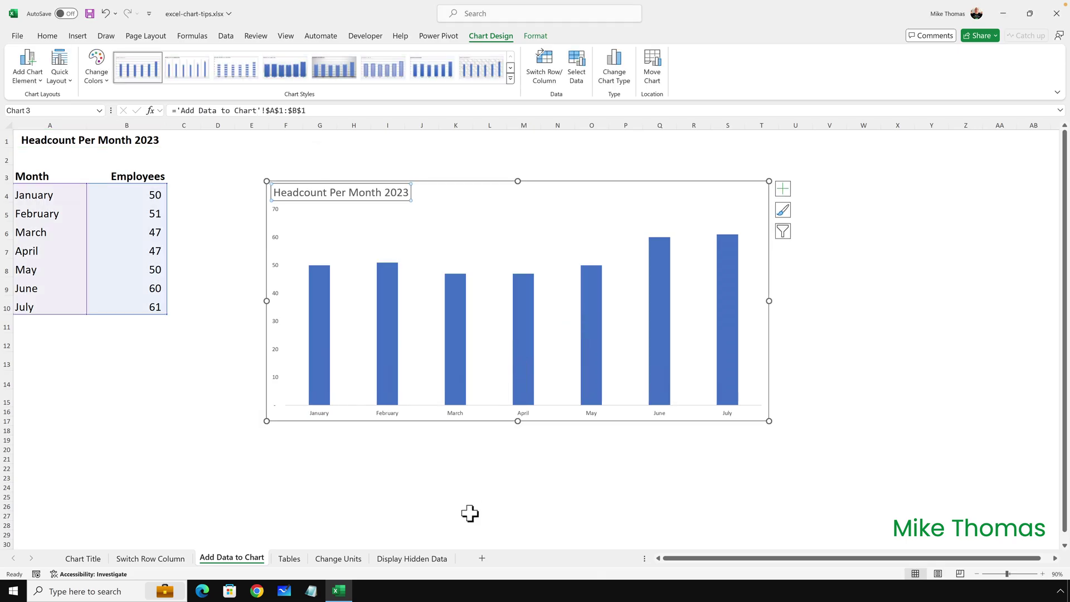
- On the Tables sheet, insert a 2-D clustered column chart from the month and employees table, and place it enlarged beside the data
key(ctrl+Page_Down)
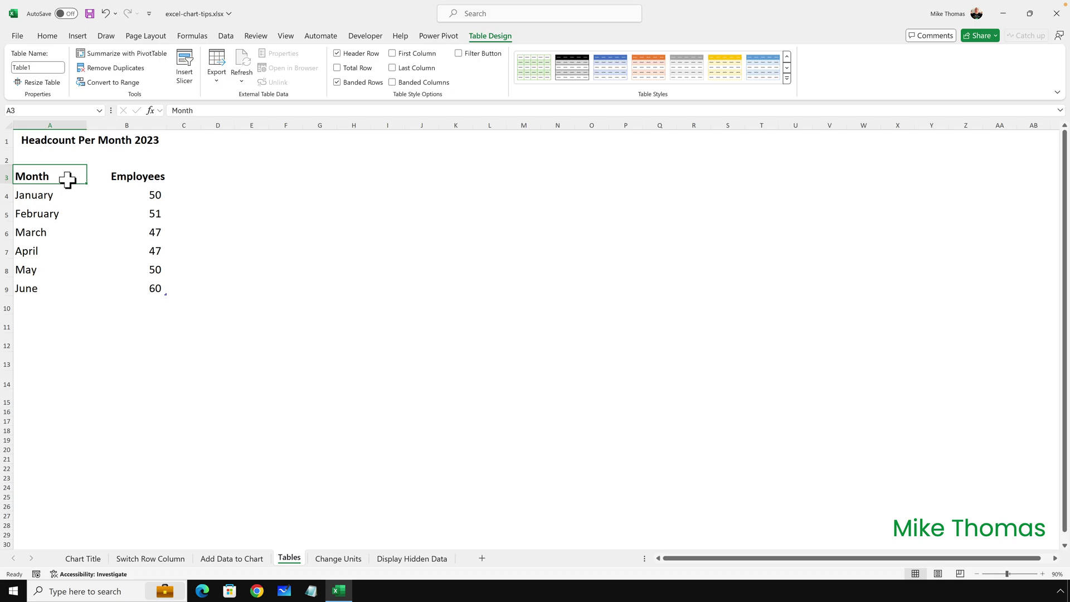
drag(68, 179, 148, 286)
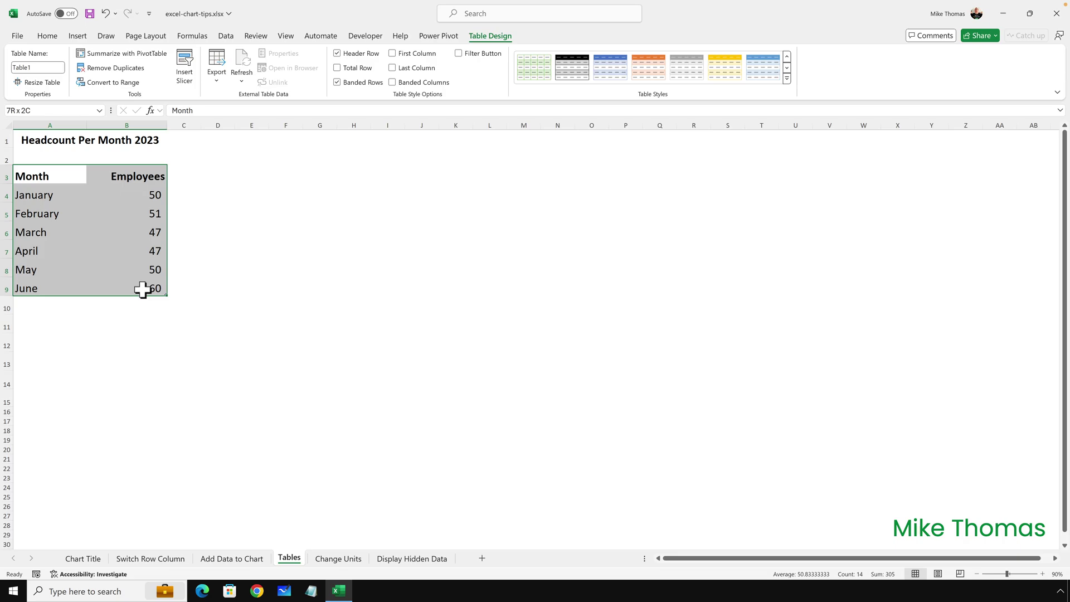
click(63, 175)
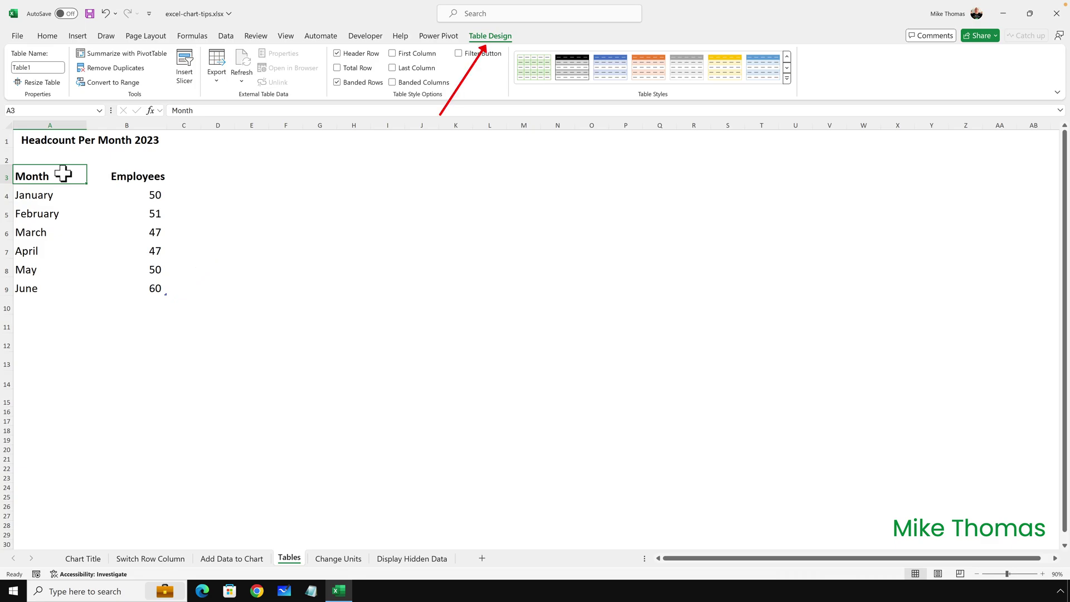
click(48, 212)
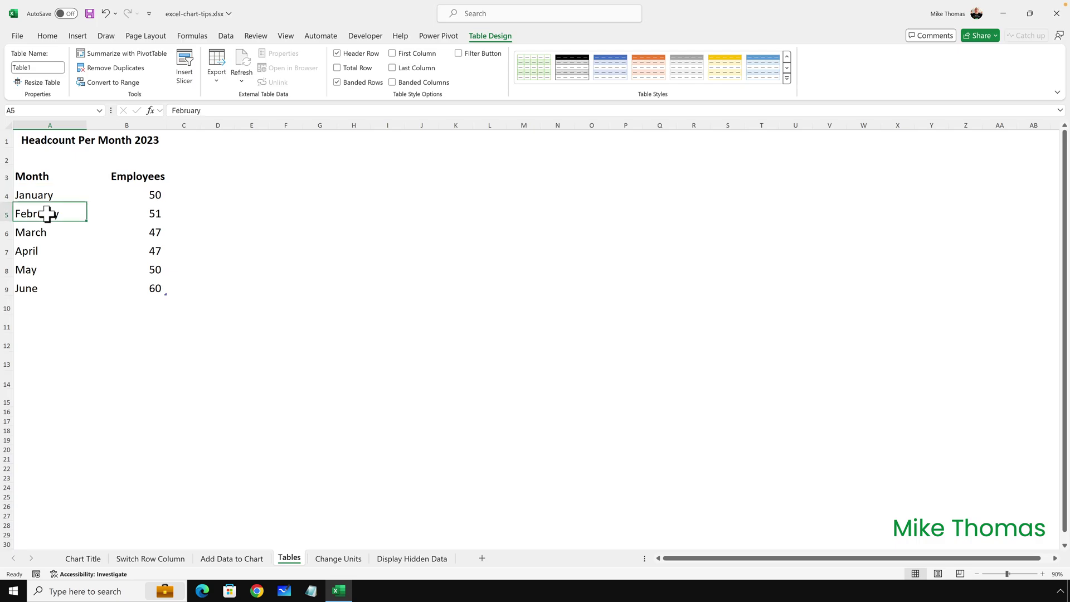
click(147, 234)
click(51, 232)
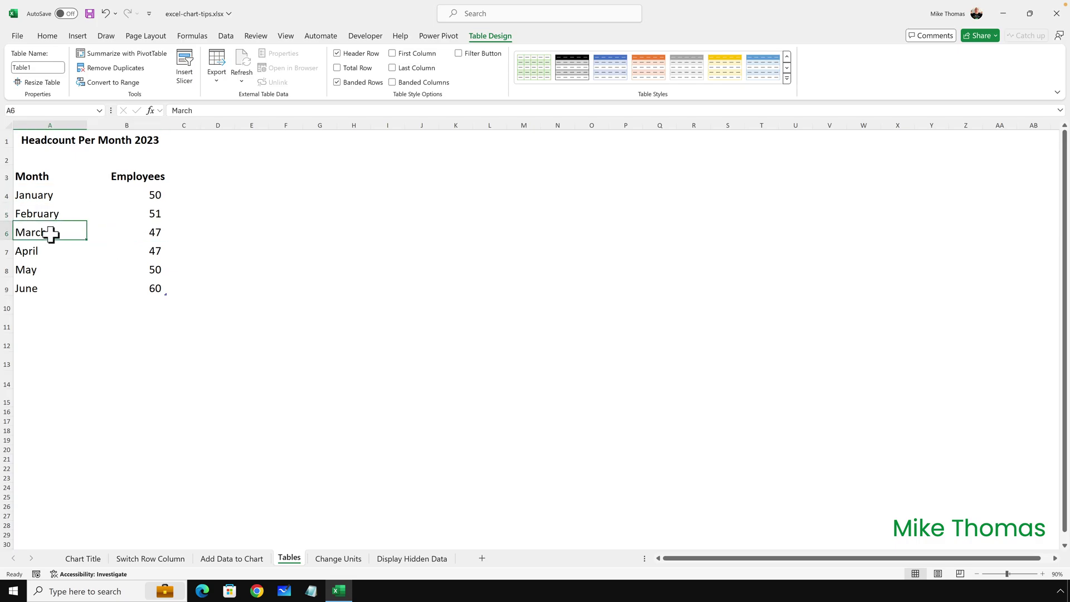
click(78, 37)
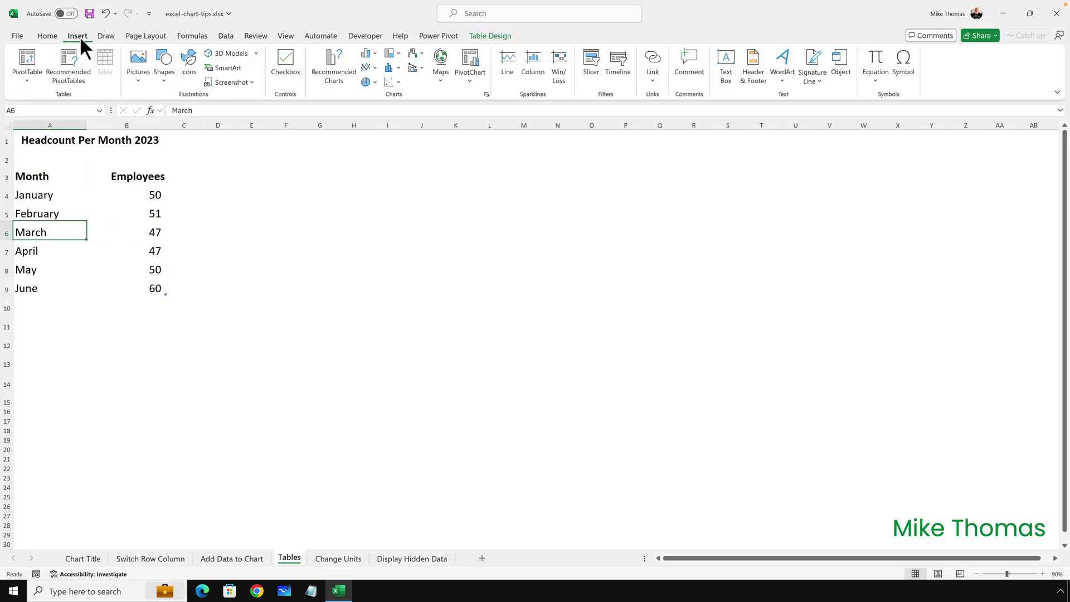
click(372, 51)
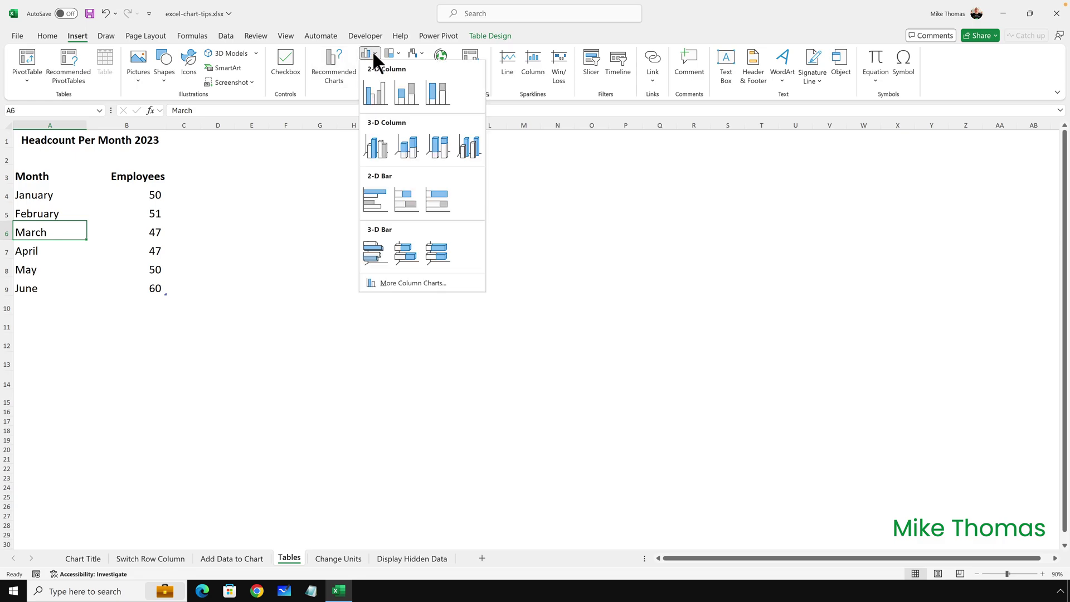
click(372, 93)
drag(505, 270, 347, 164)
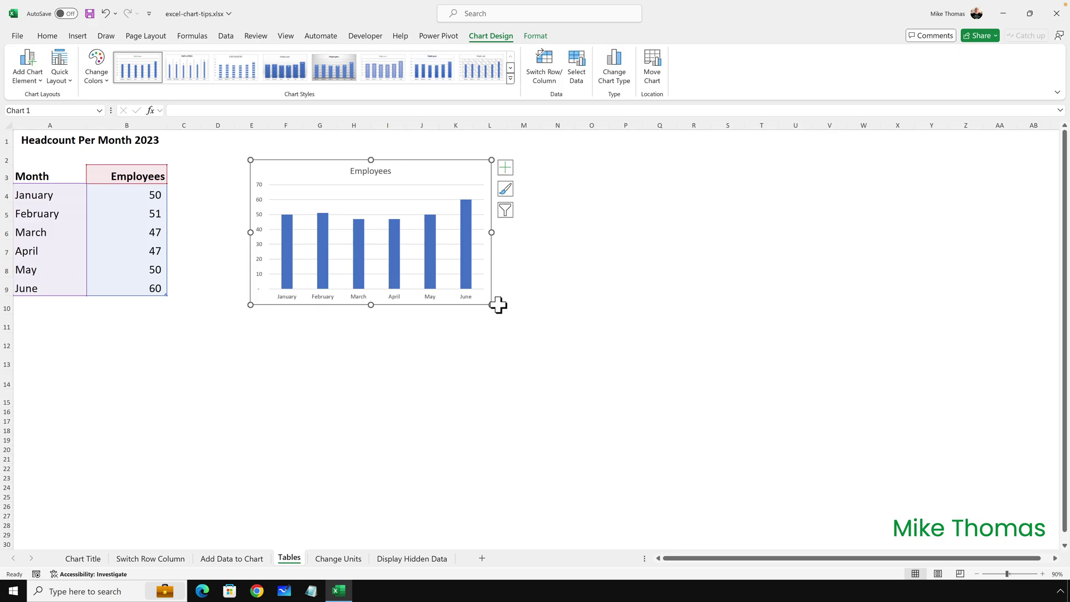
drag(492, 305, 630, 389)
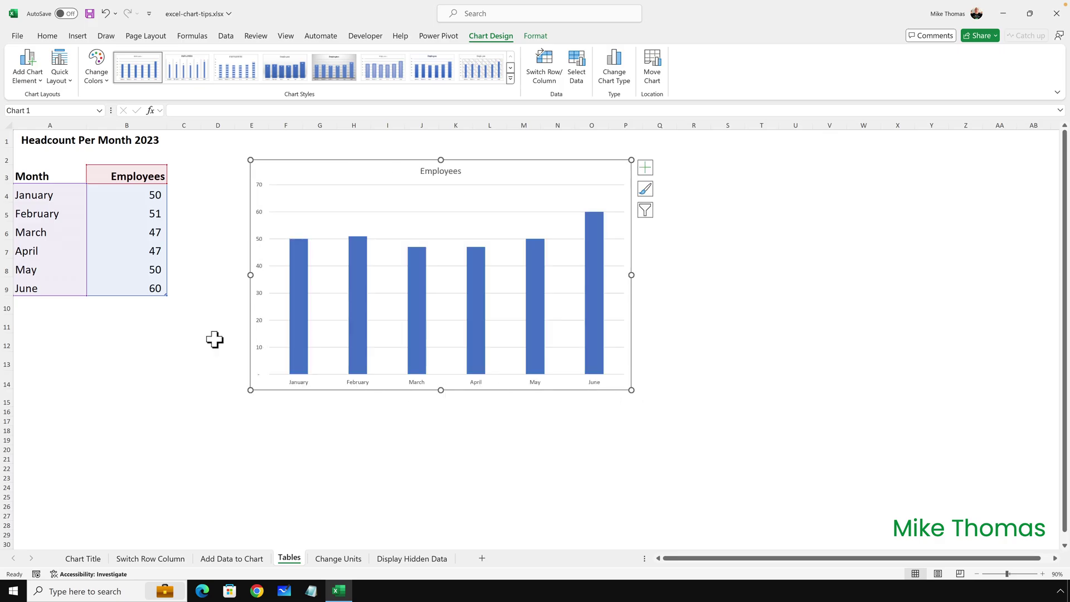
- Add a July row with 70 employees directly below June in the table
click(84, 305)
text(July)
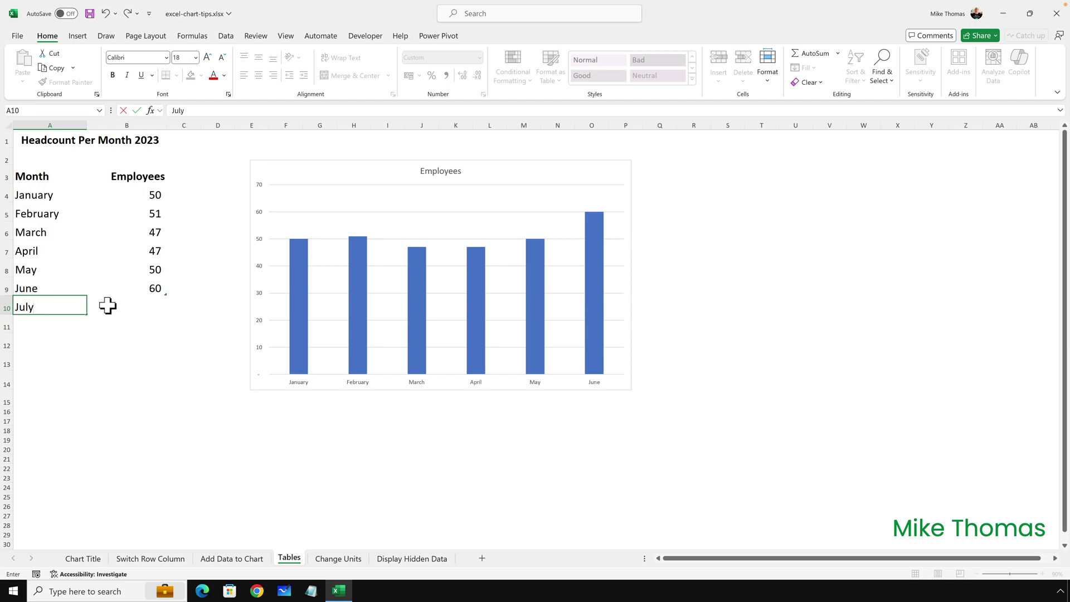
key(ctrl+Return)
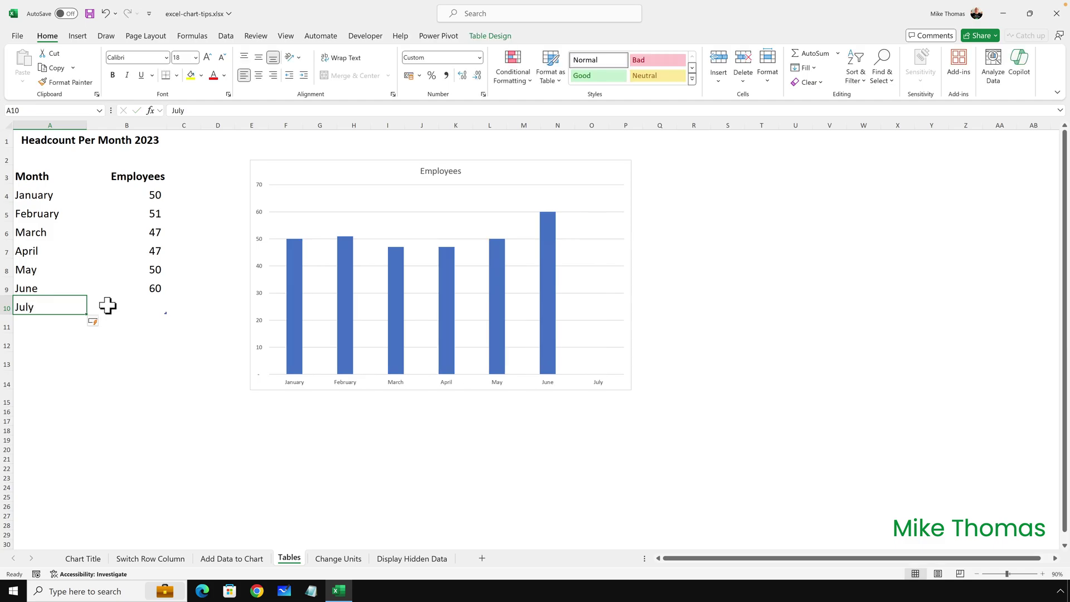
click(108, 305)
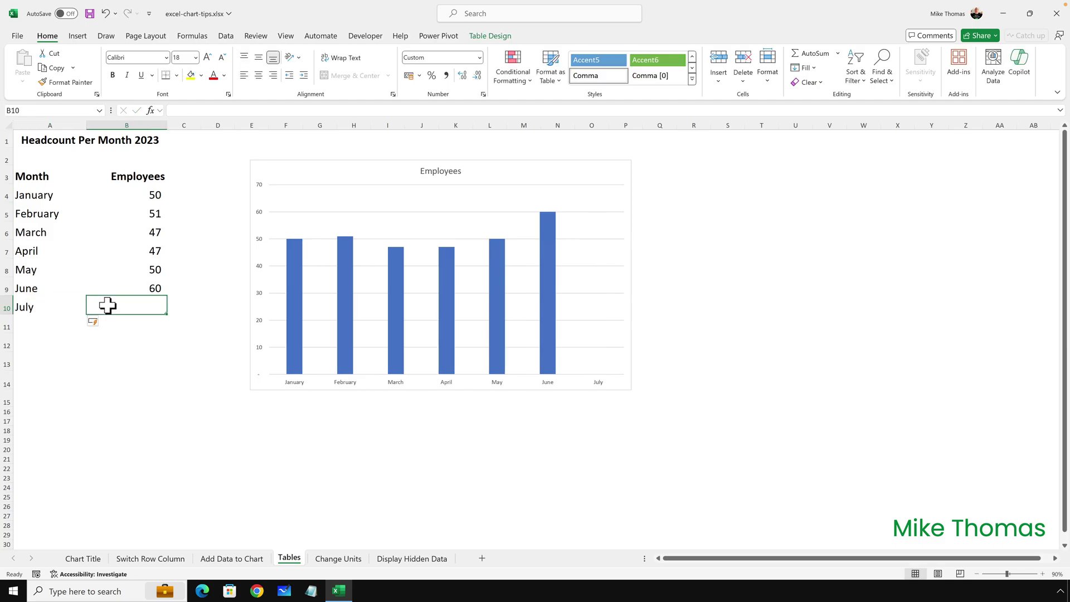
text(70)
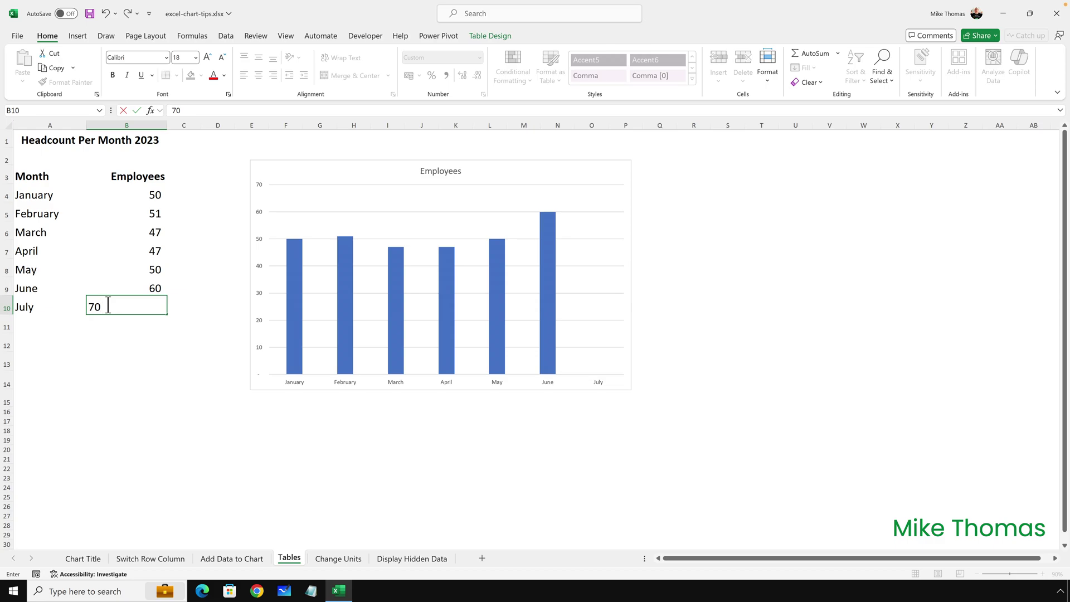
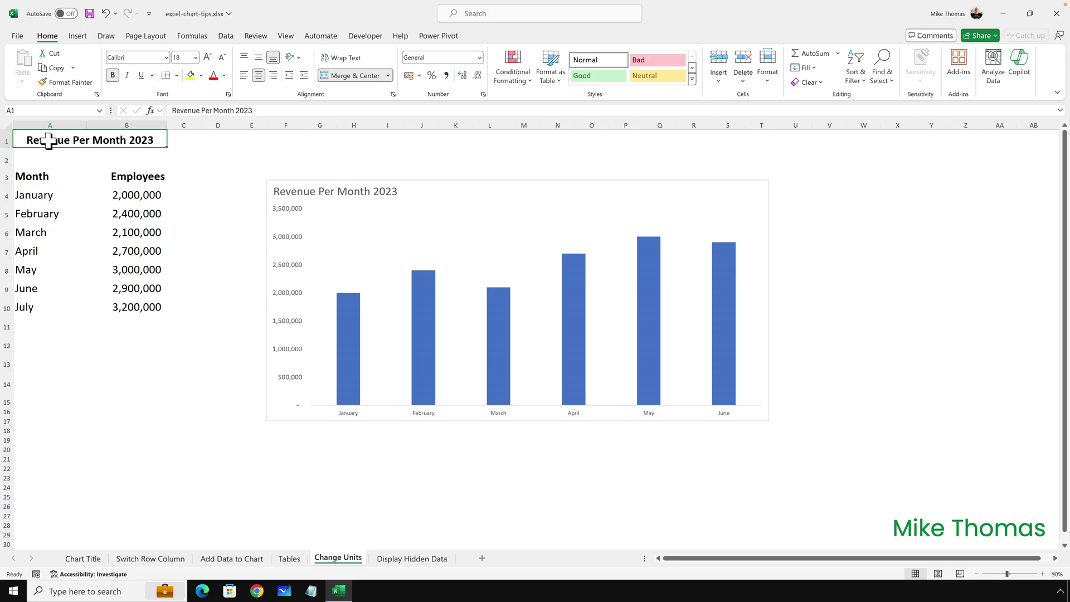
- Open the axis formatting options for the vertical axis of the Revenue Per Month 2023 chart
right_click(281, 235)
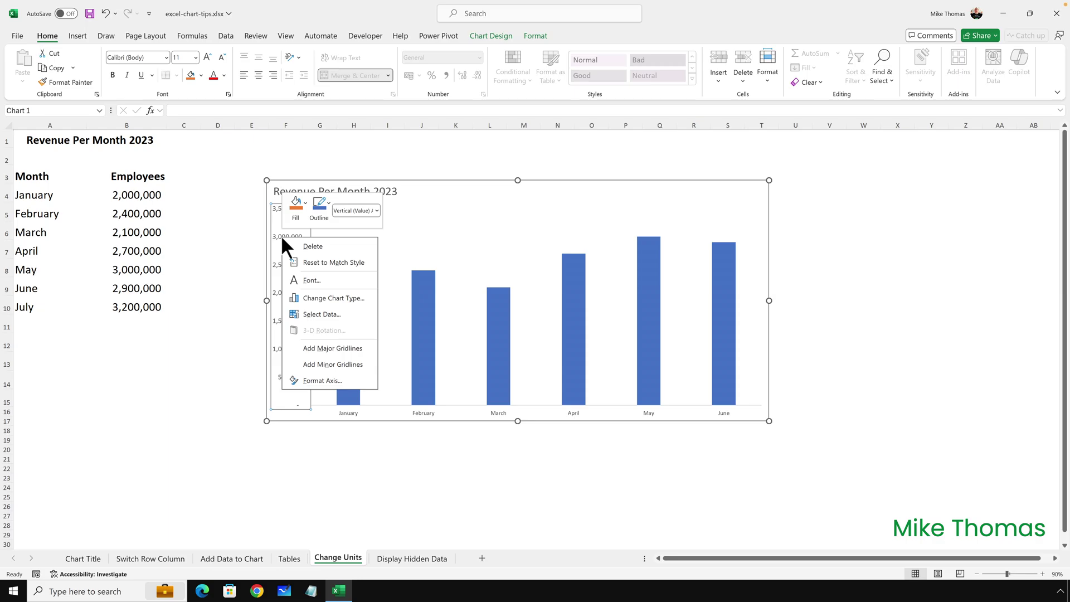
click(322, 382)
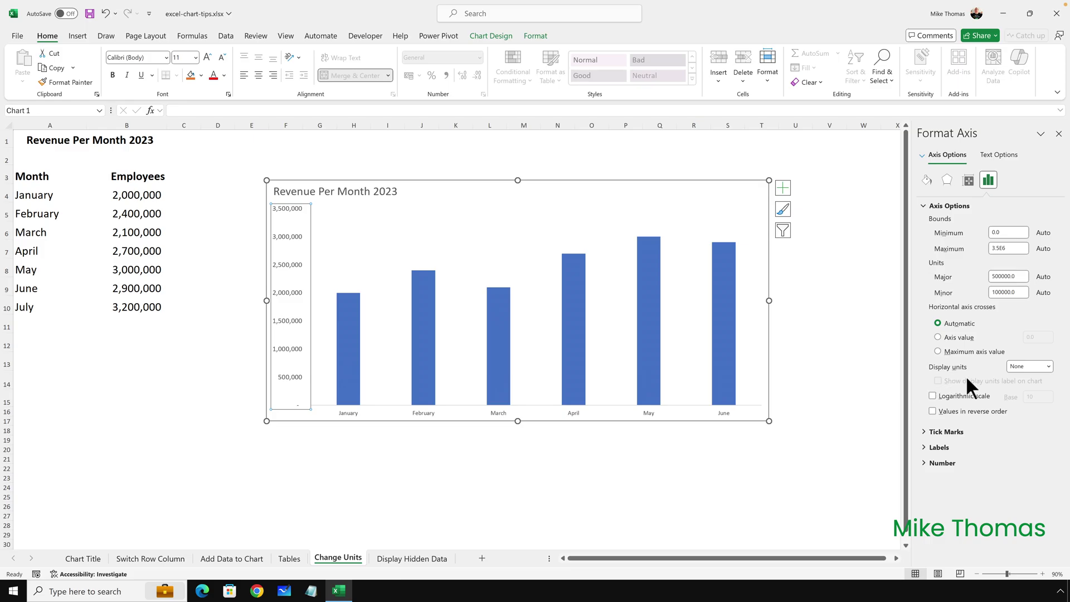
- Try Millions as the vertical axis display units, and reset the display units to None
click(1049, 367)
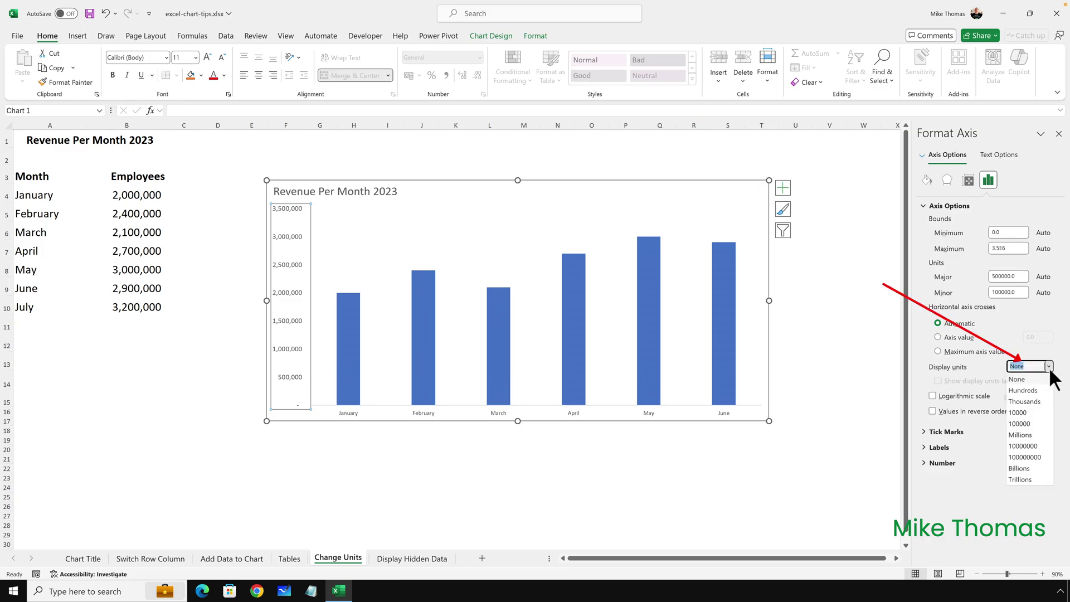
click(1027, 435)
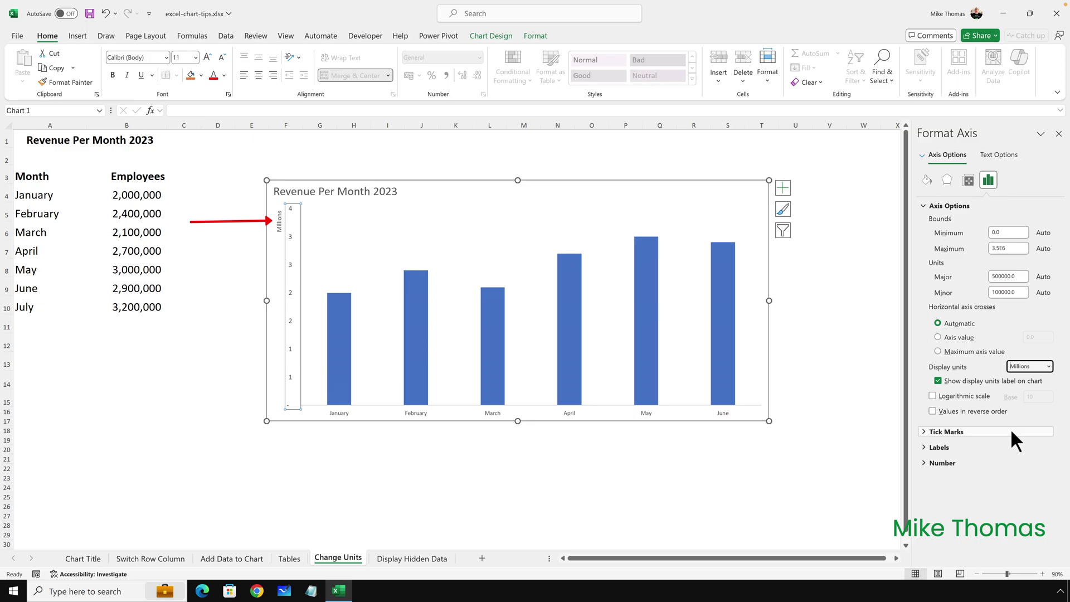
click(1049, 366)
click(1022, 377)
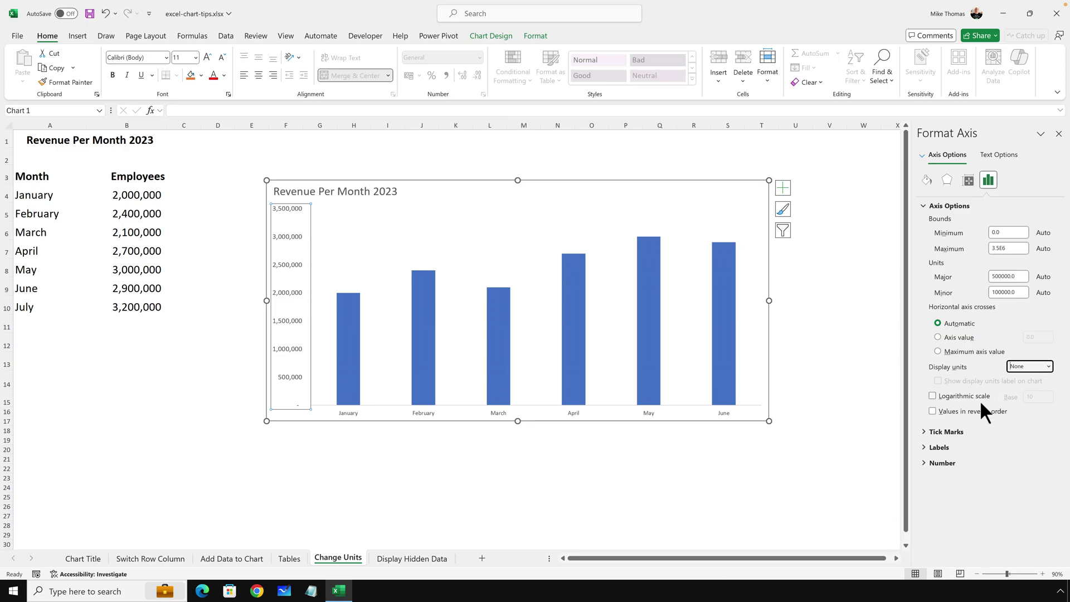
- Apply the custom number format 0.0,, "M" to the vertical axis of the Revenue Per Month 2023 chart
click(925, 462)
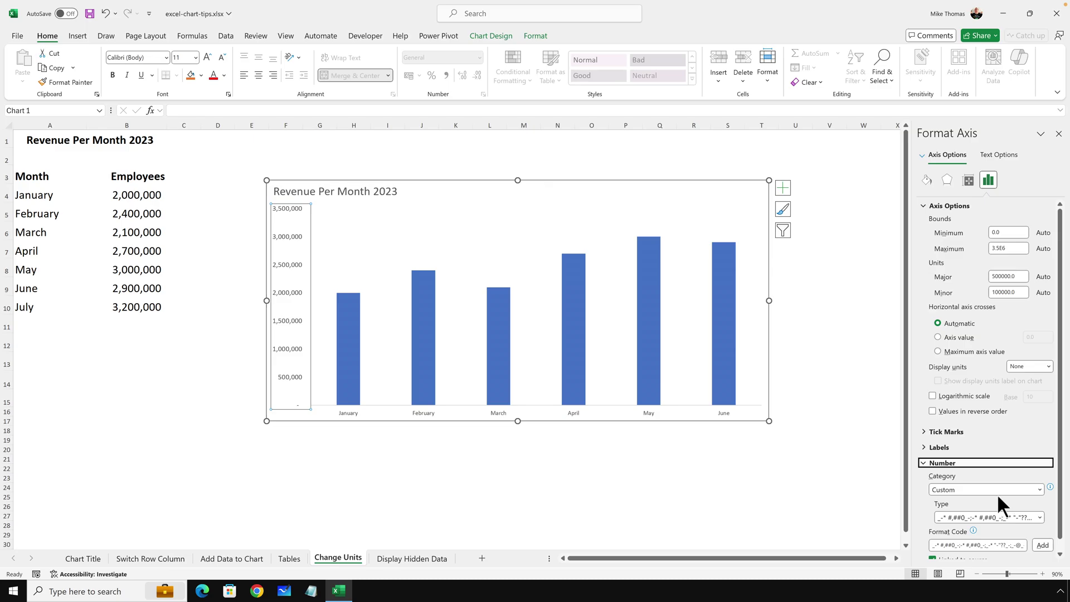
click(1038, 487)
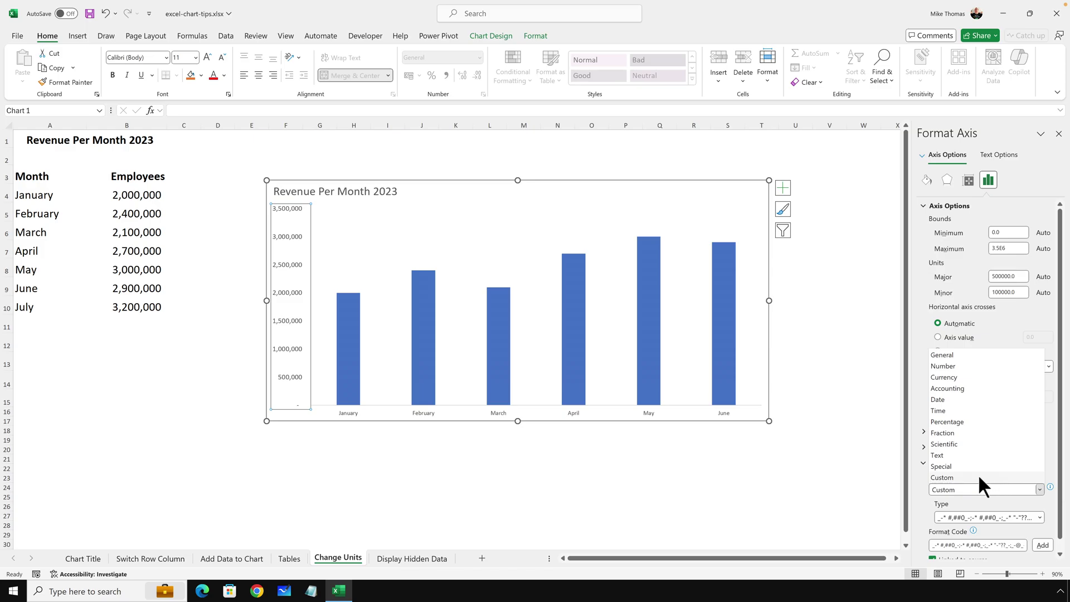
click(980, 477)
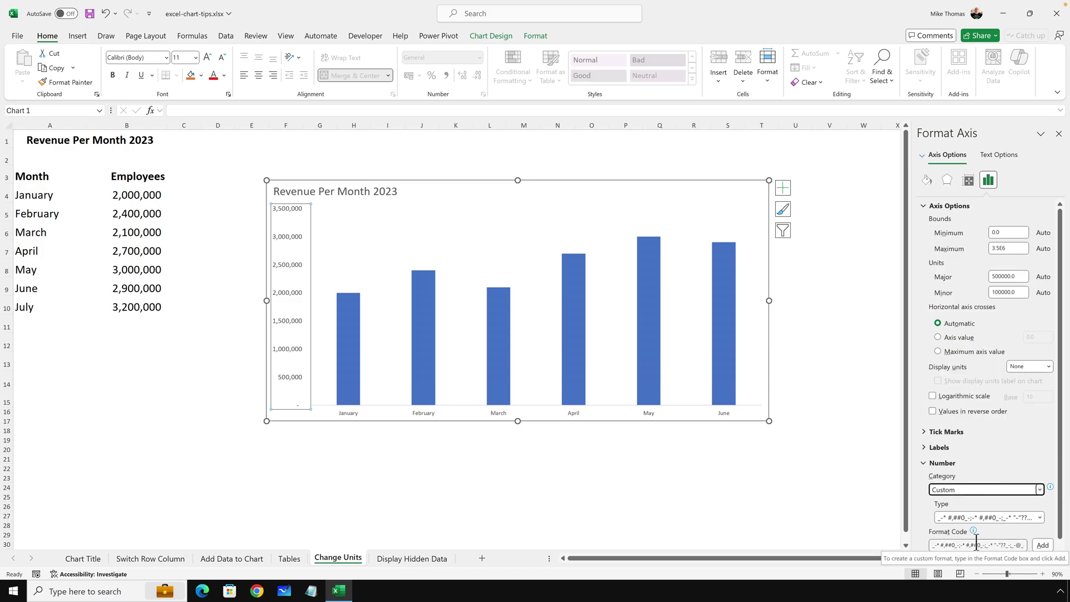
click(937, 544)
drag(938, 544, 1034, 544)
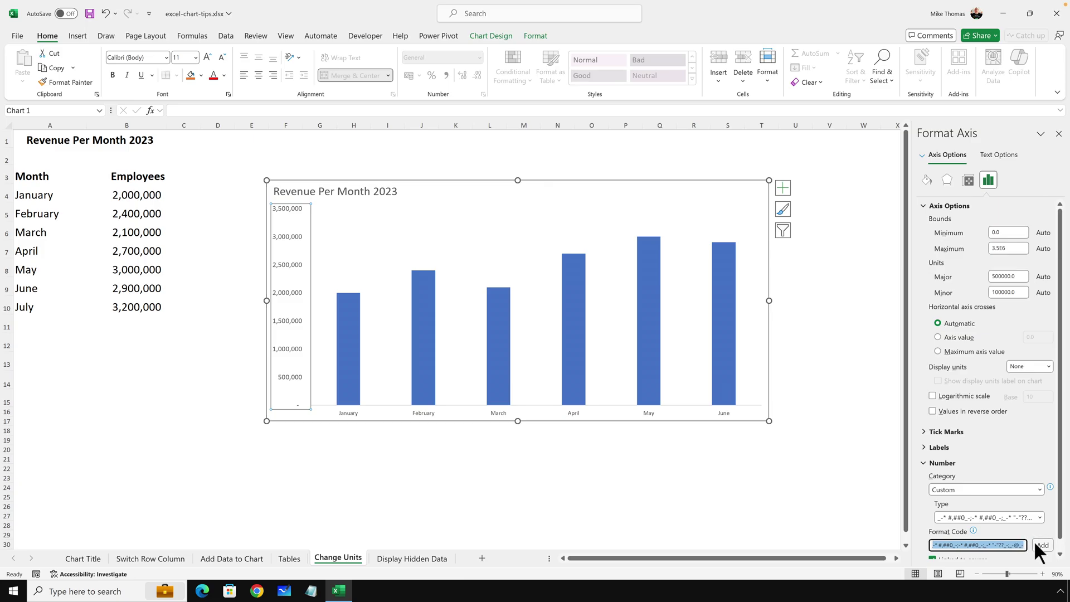
key(BackSpace)
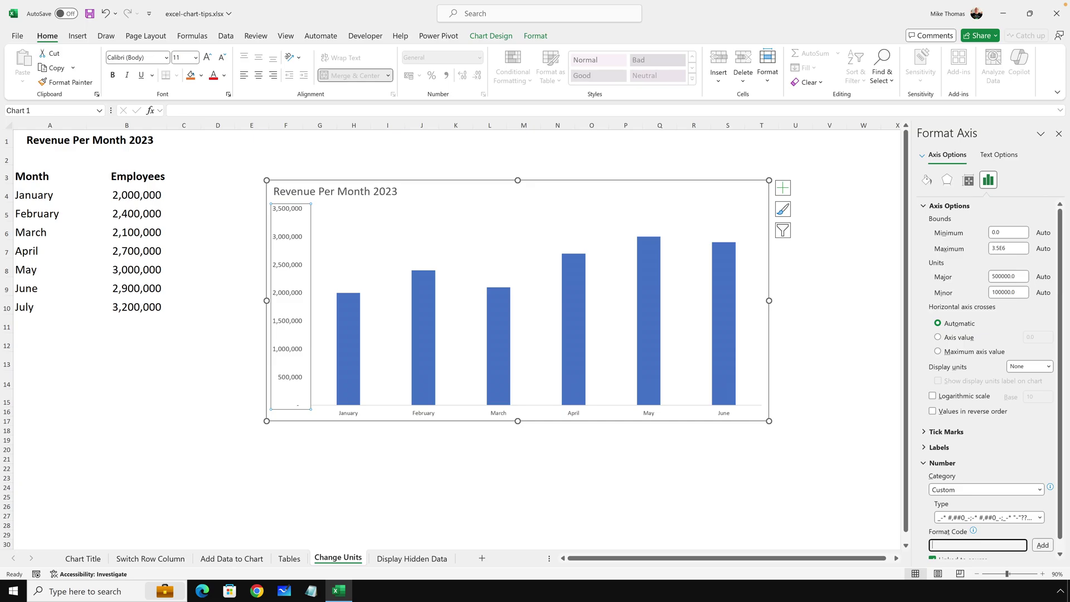
text(0.0,,"M)
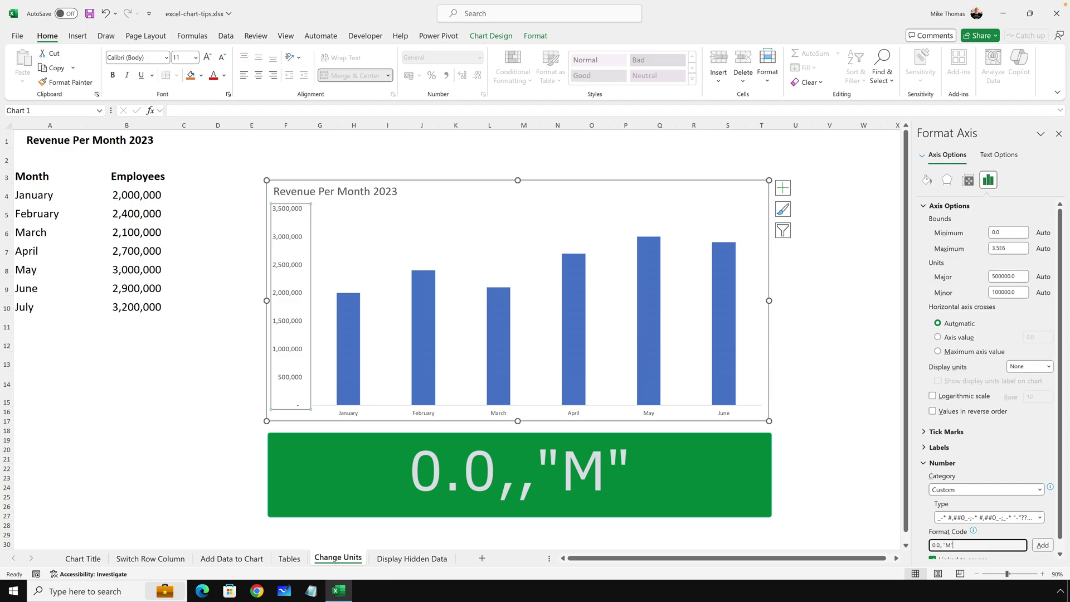
click(1043, 545)
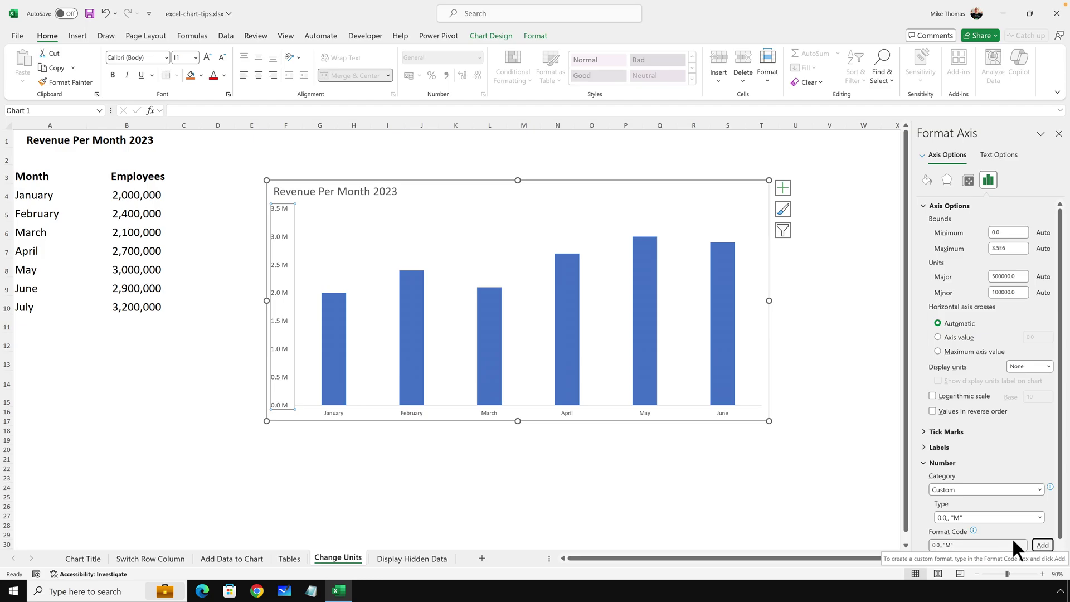
- On the Display Hidden Data sheet, hide columns A and B containing the month and employees data
click(433, 559)
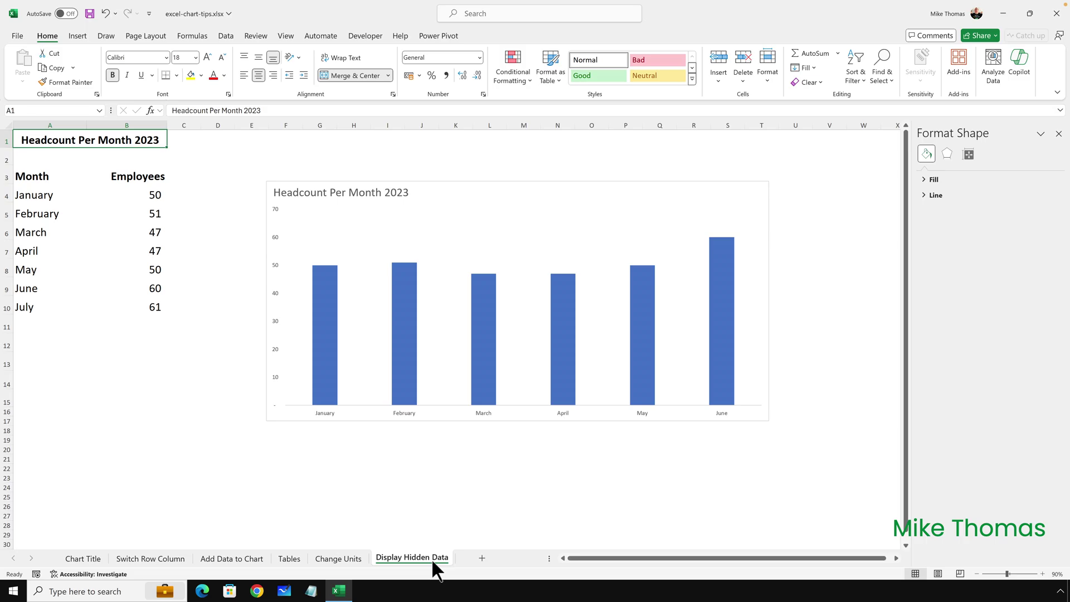
drag(67, 123, 130, 124)
right_click(130, 123)
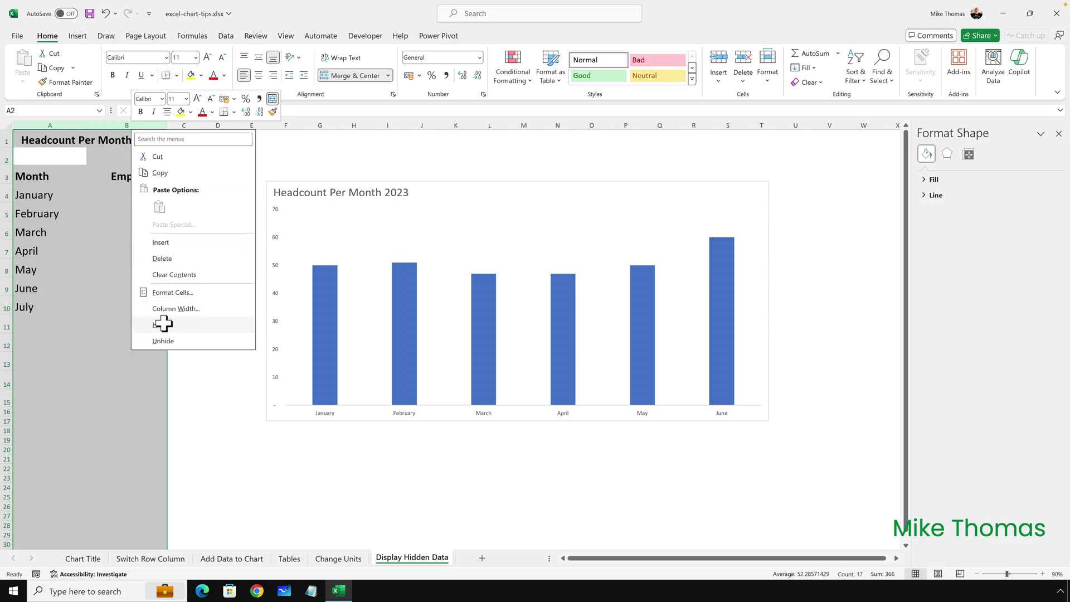
click(163, 325)
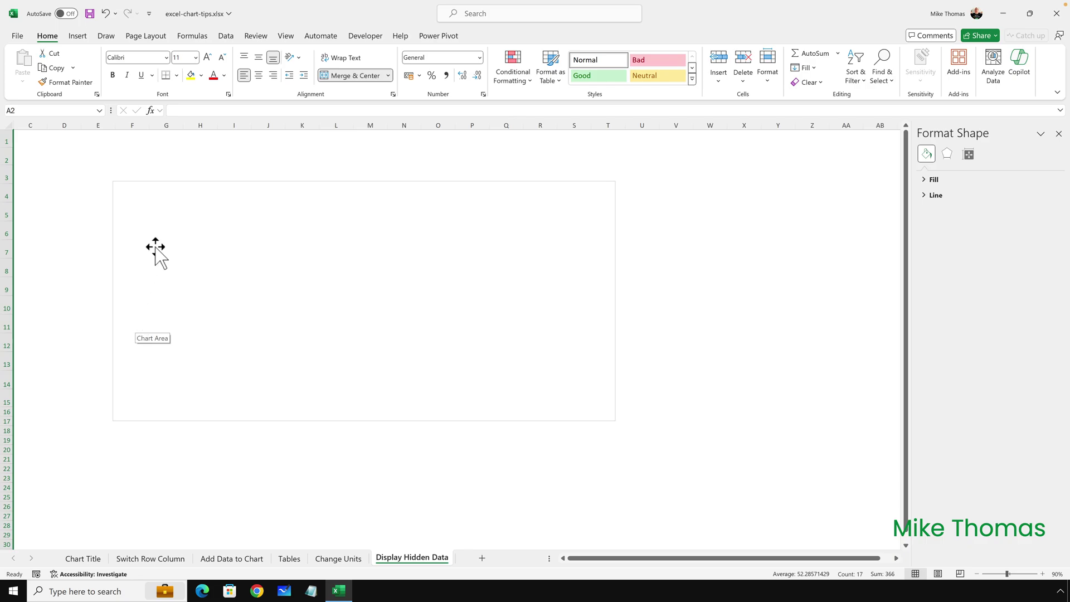
- Set the blank chart's data source to show data in hidden rows and columns
click(170, 181)
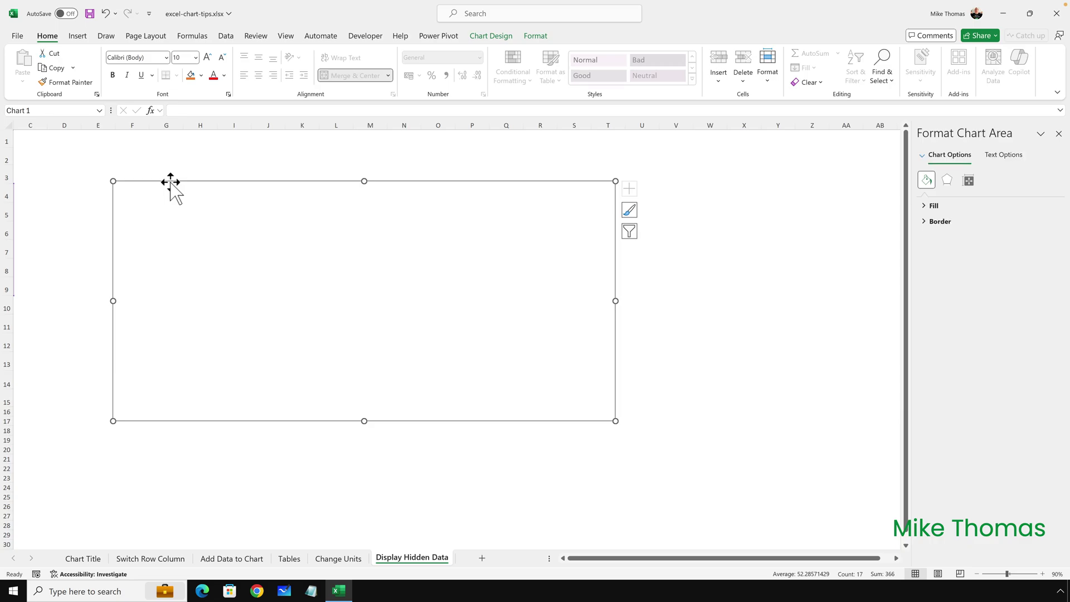
click(493, 36)
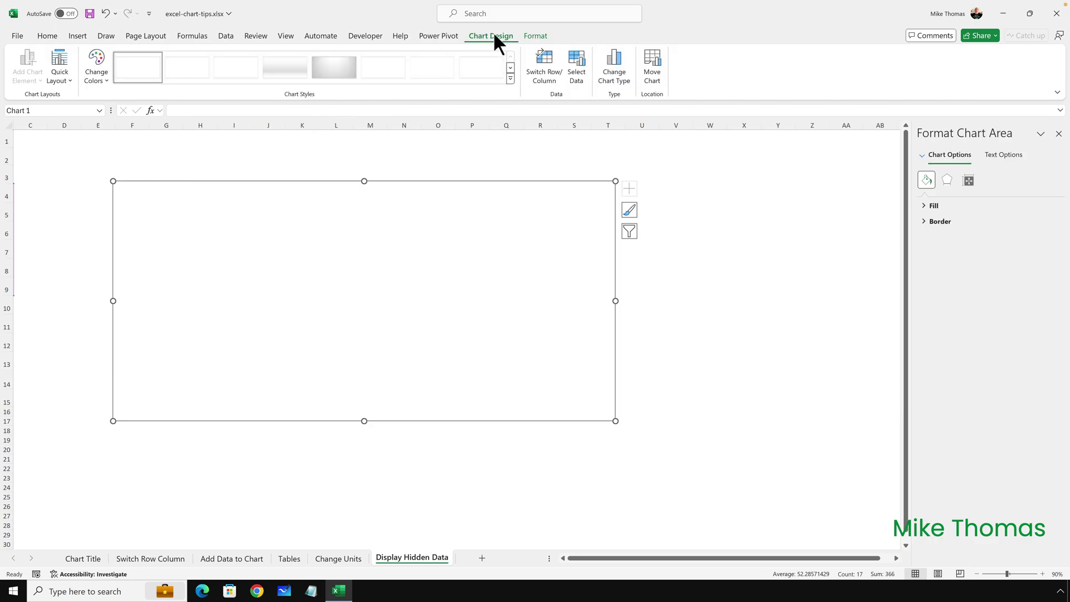
click(574, 56)
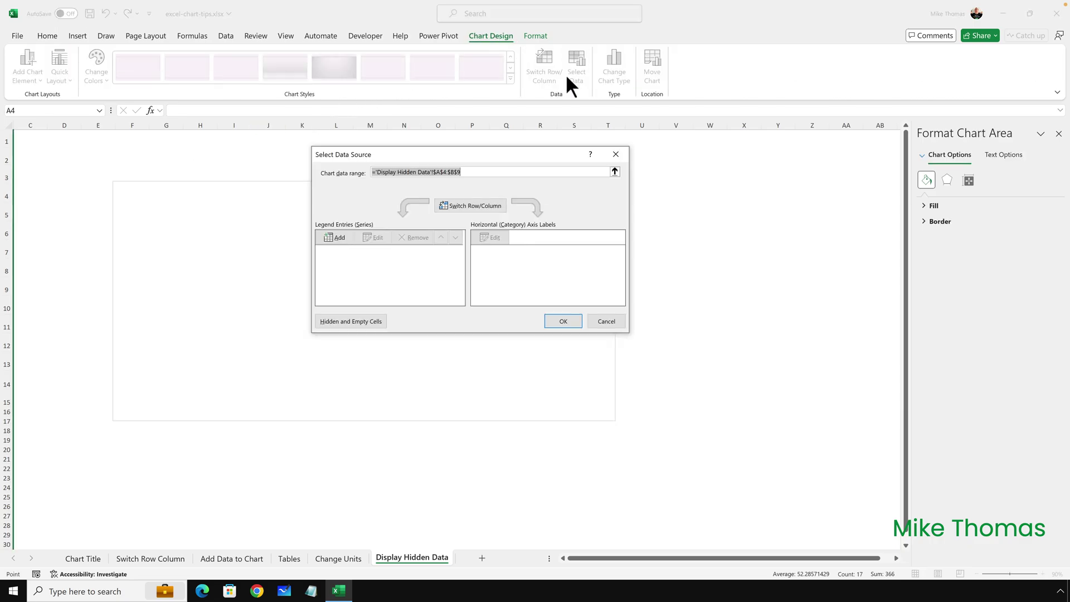
click(360, 322)
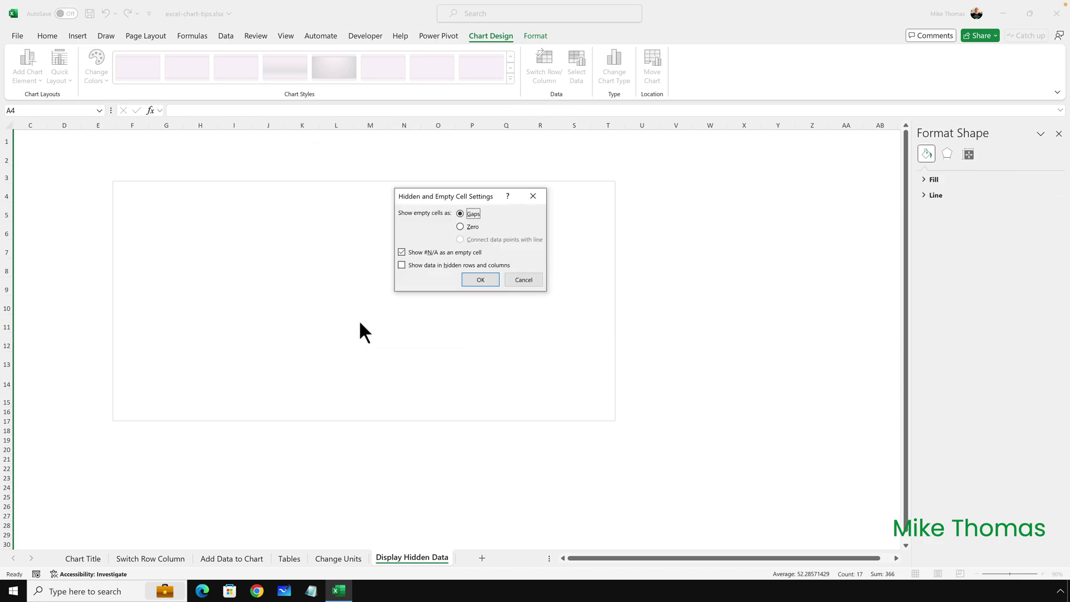
click(401, 265)
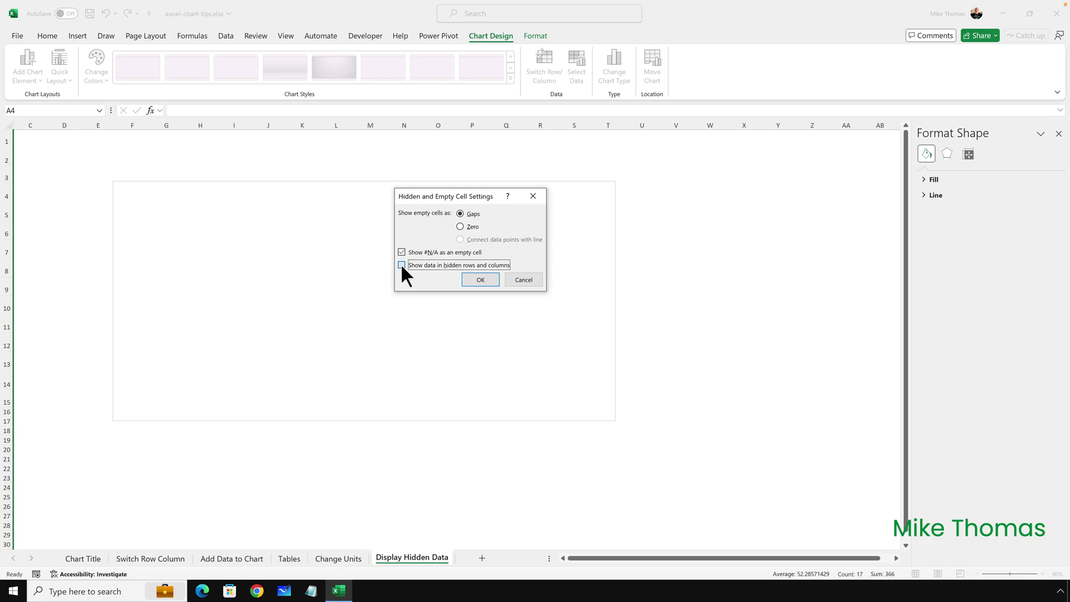
click(479, 277)
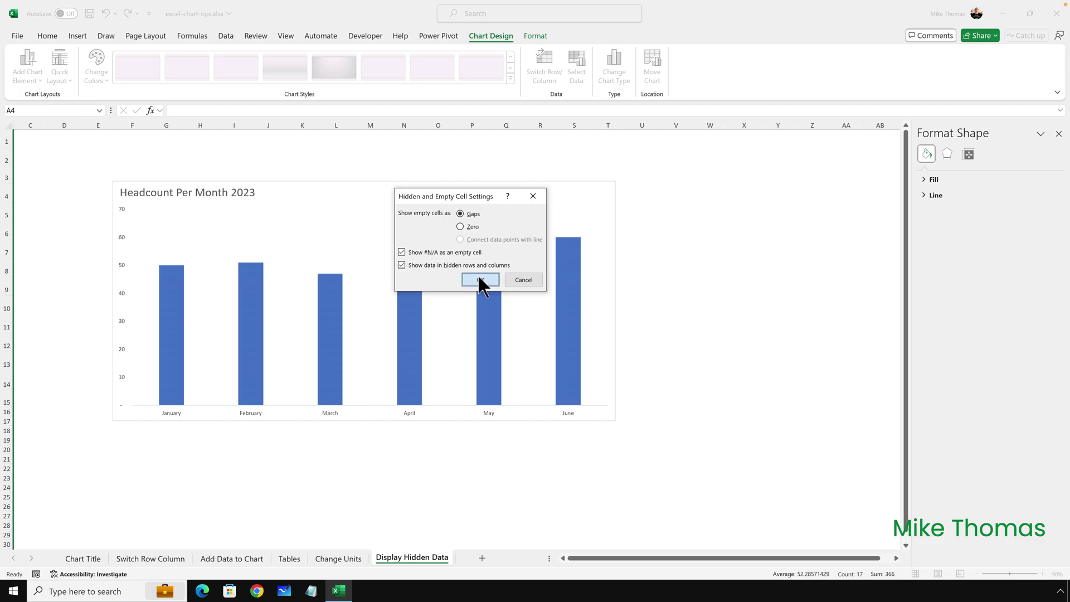
click(556, 319)
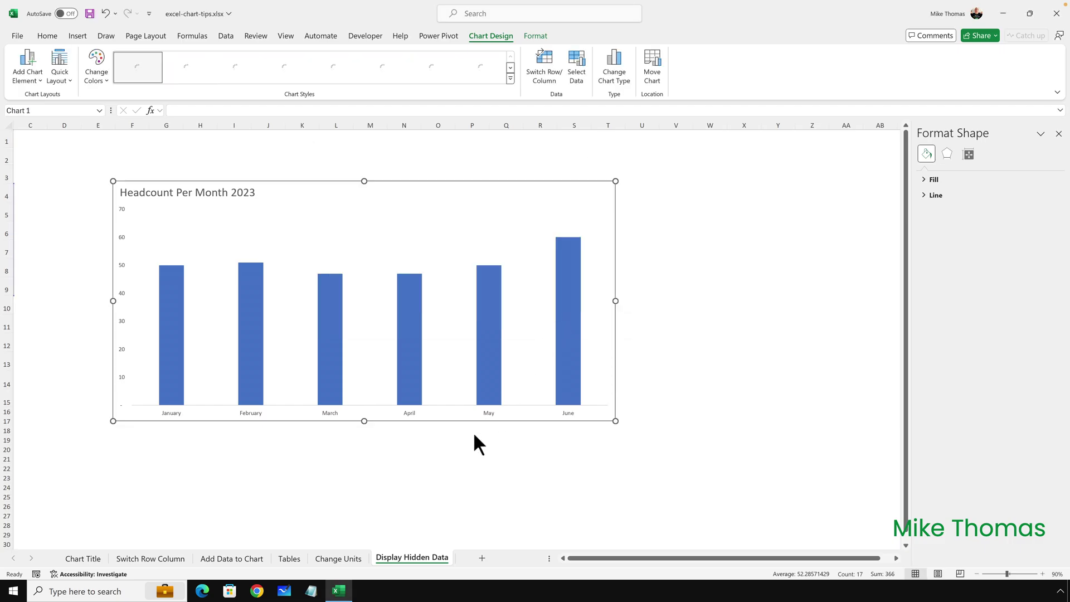